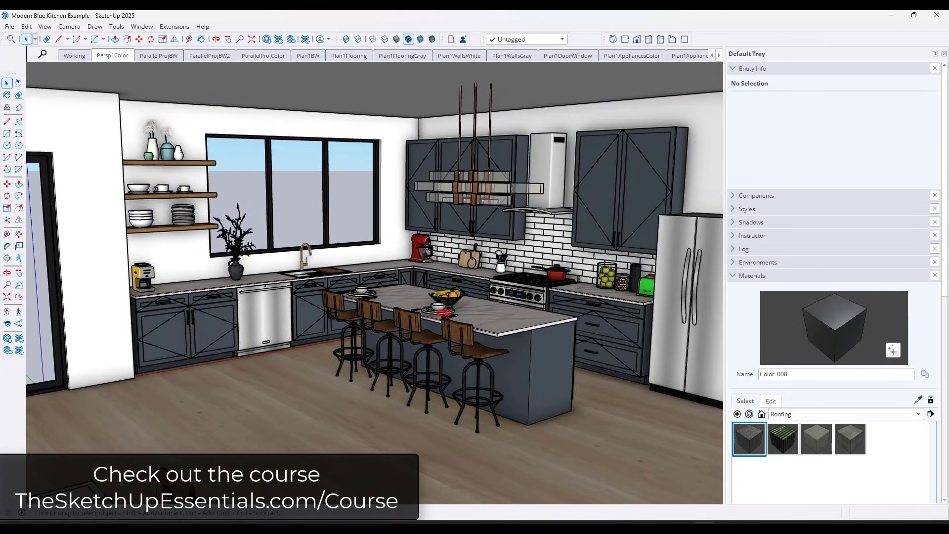
In the LayOut set, view the Elevation 1 Color, Elevation 2 BW and Elevation 2 Color pages
middle_click_drag(499, 332, 546, 369)
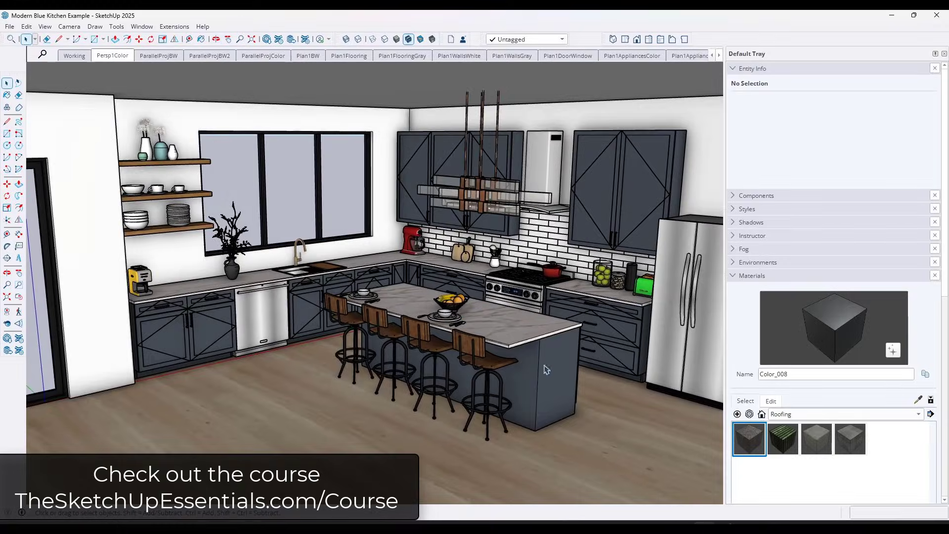
key("alt+Tab")
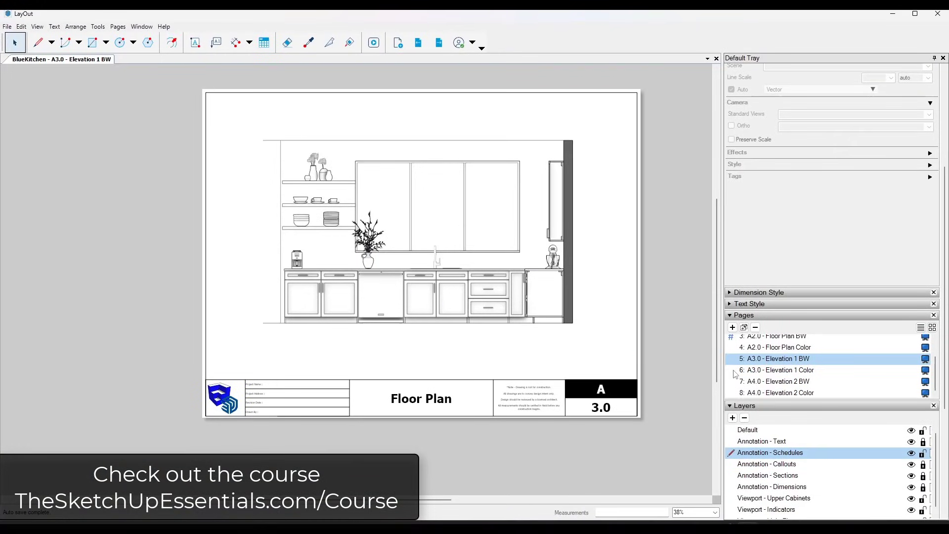
left_click(788, 369)
left_click(789, 381)
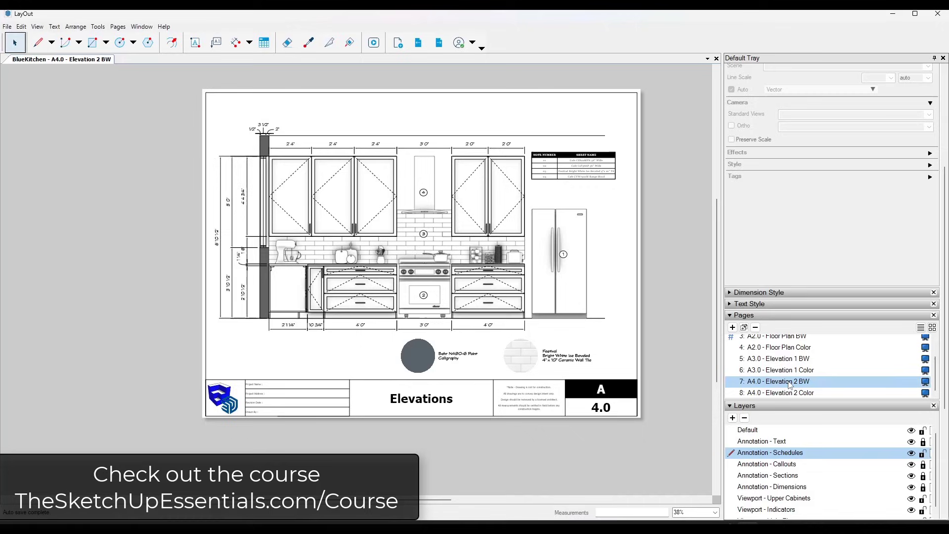
left_click(789, 392)
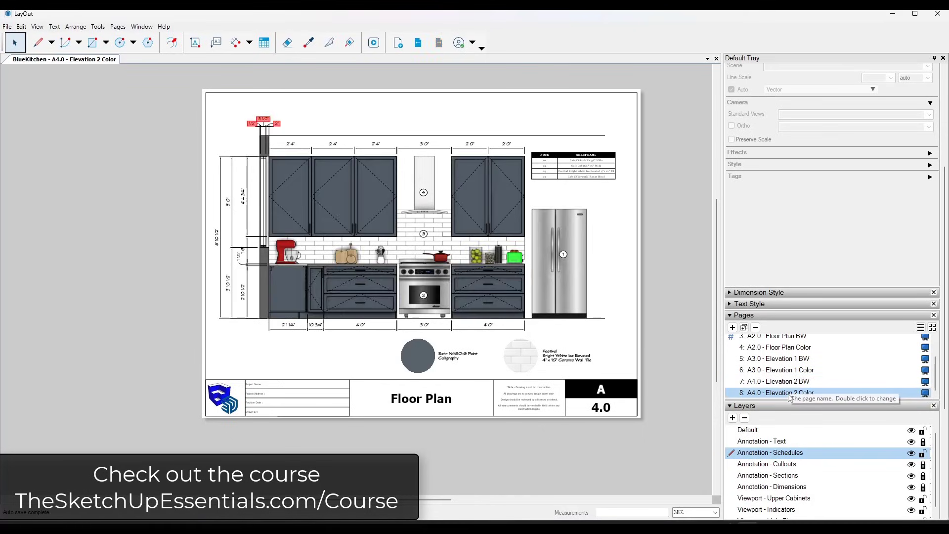
Go back to Elevation 2 BW, then view the Floor Plan BW and Floor Plan Color pages
left_click(790, 381)
scroll(791, 370, "up", 1)
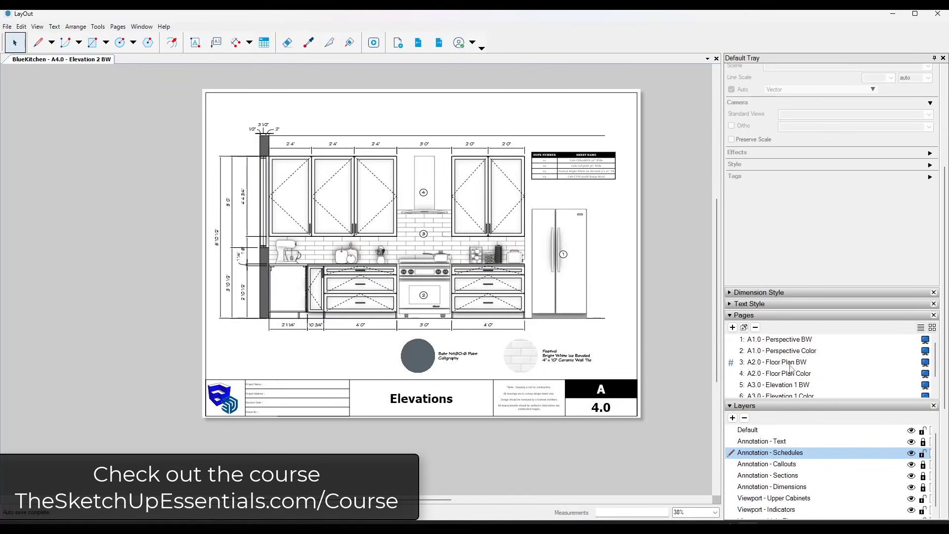
left_click(790, 364)
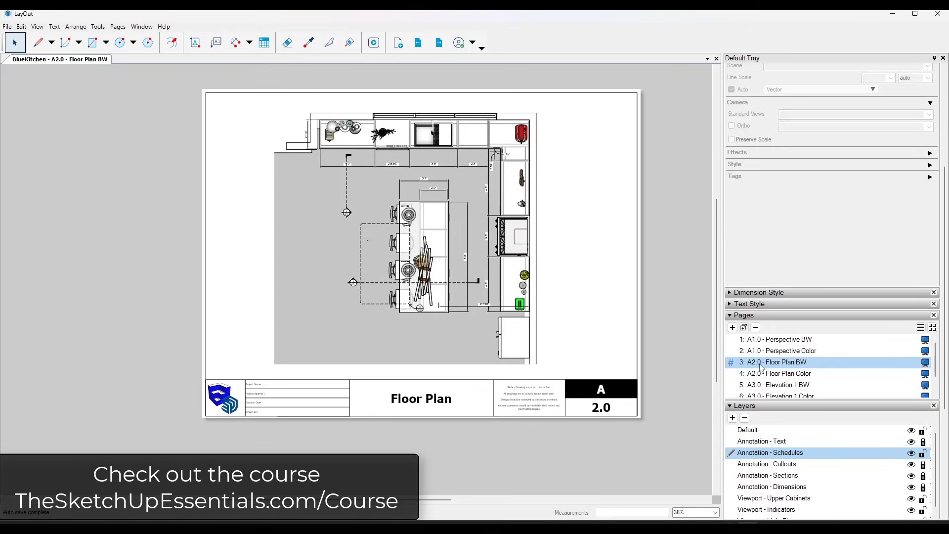
left_click(791, 375)
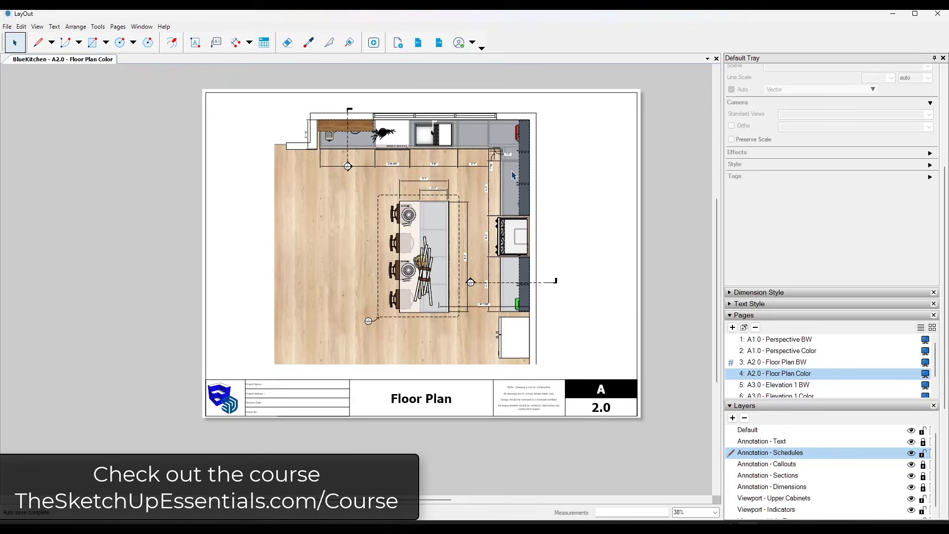
scroll(542, 158, "up", 5)
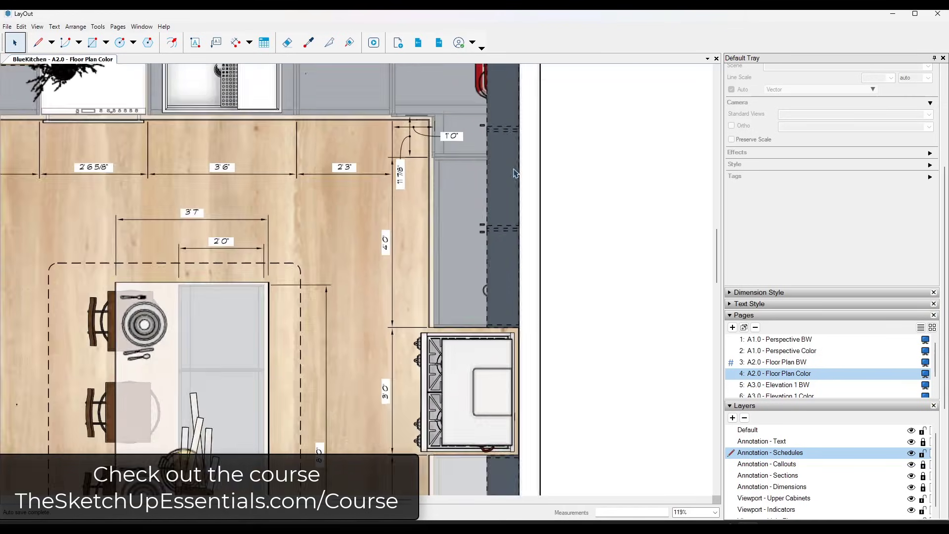
scroll(565, 269, "down", 5)
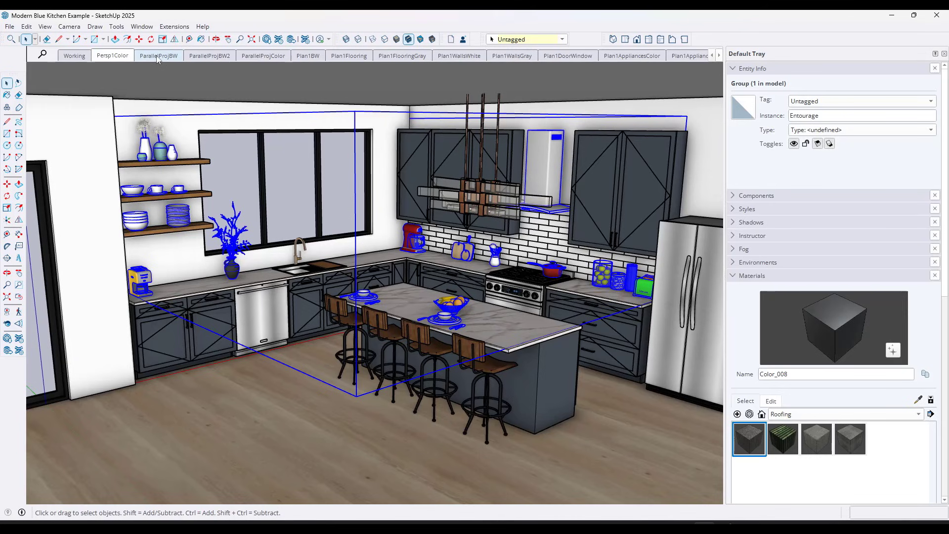
Collapse the Materials panel so the model's tag list shows in the tray
scroll(398, 229, "up", 3)
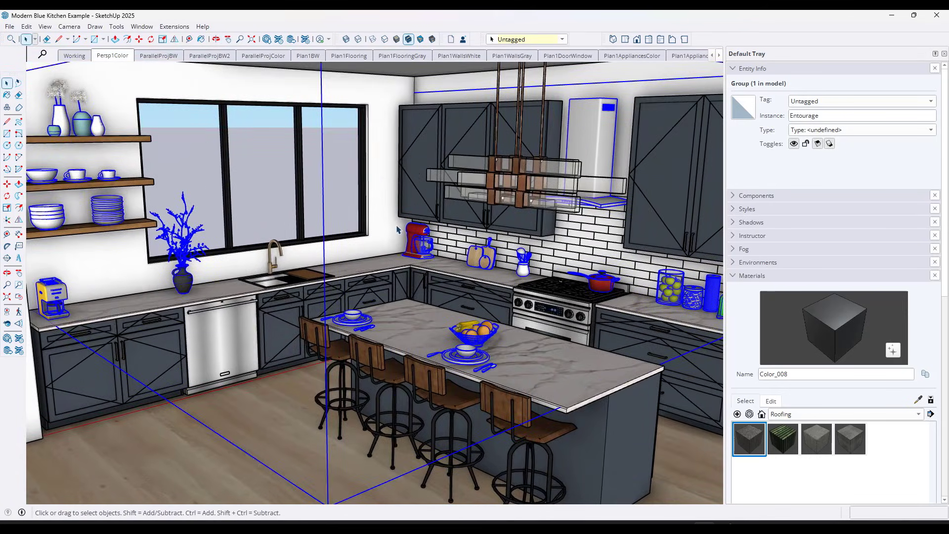
middle_click_drag(398, 229, 387, 226)
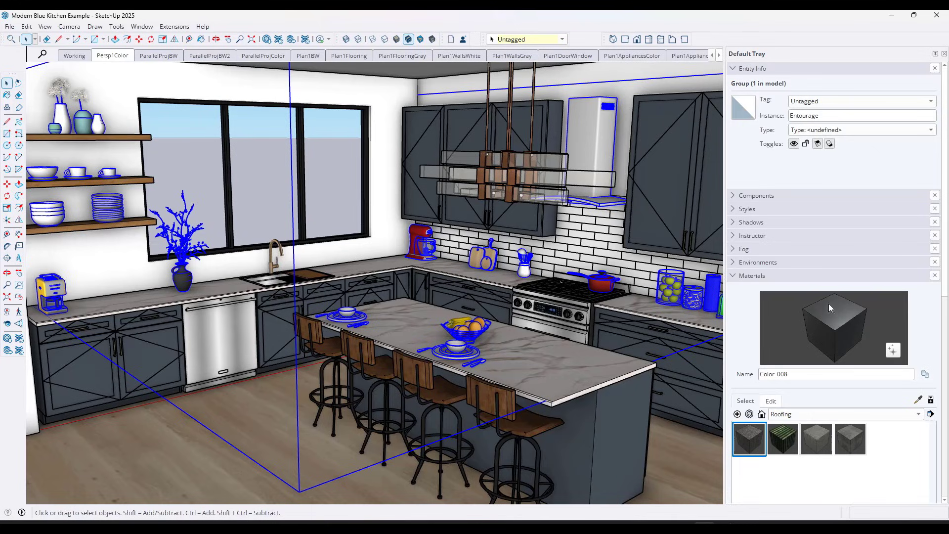
left_click(733, 277)
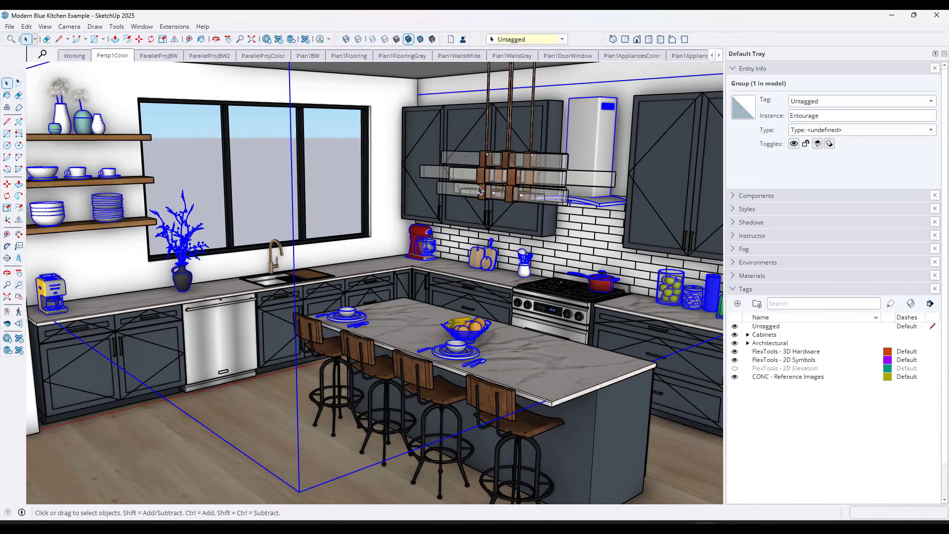
Step through the ParallelProjBW, Plan1BW, Plan1Flooring, Plan1FlooringGray and Plan1WallsWhite scenes
left_click(175, 56)
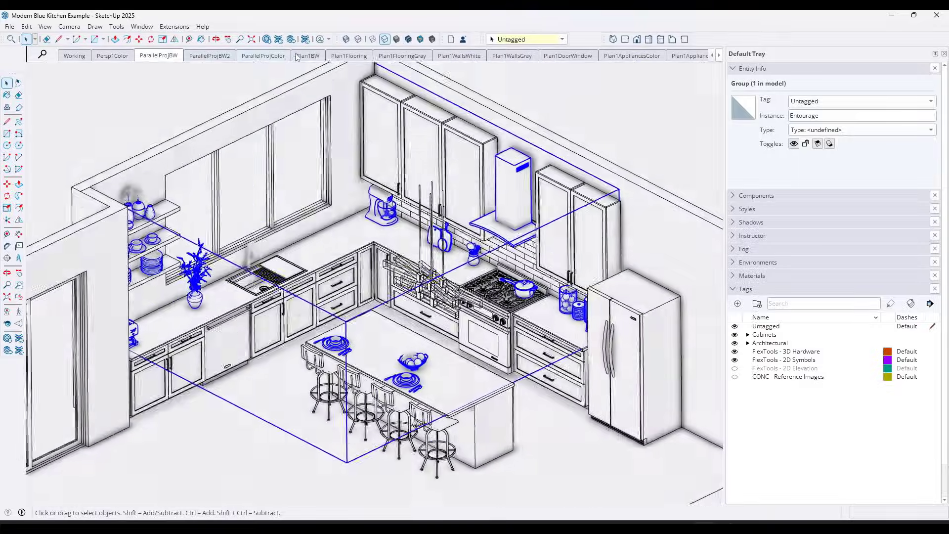
left_click(298, 56)
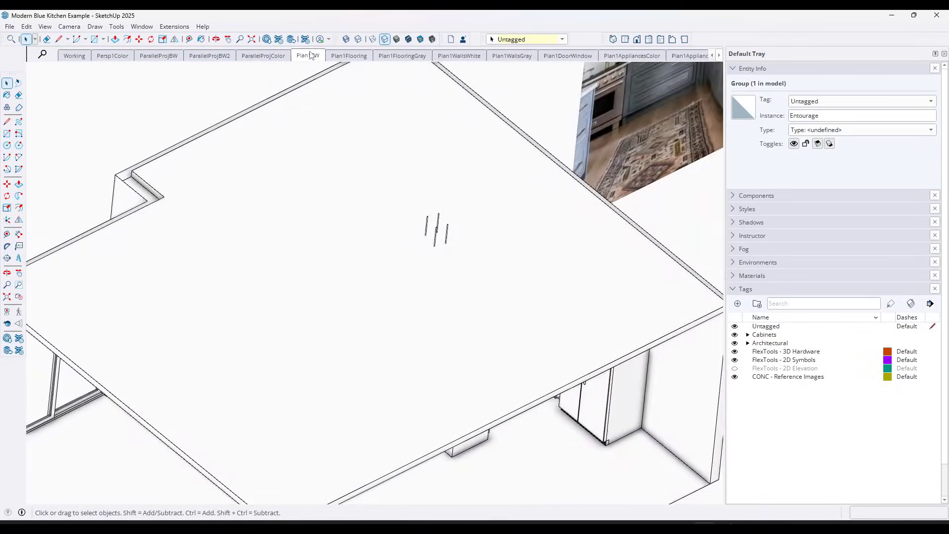
left_click(350, 55)
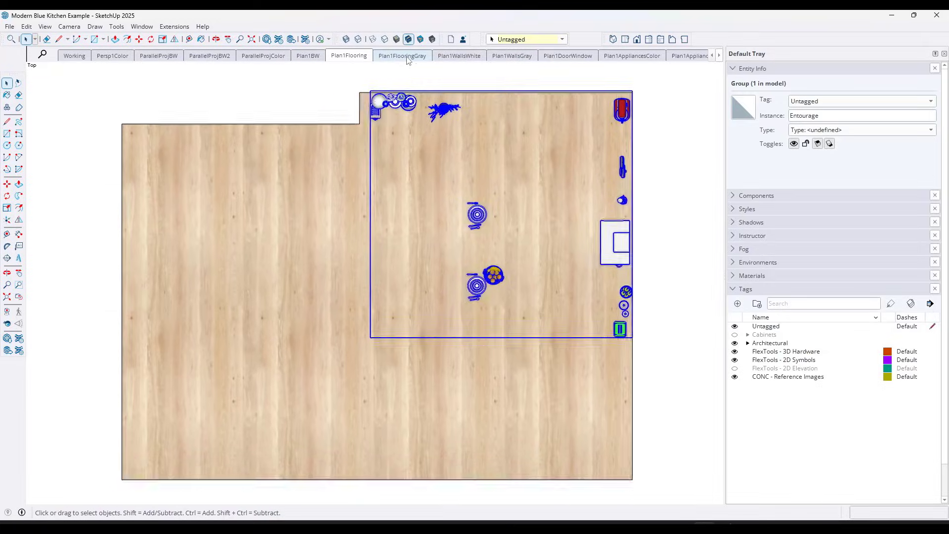
left_click(406, 56)
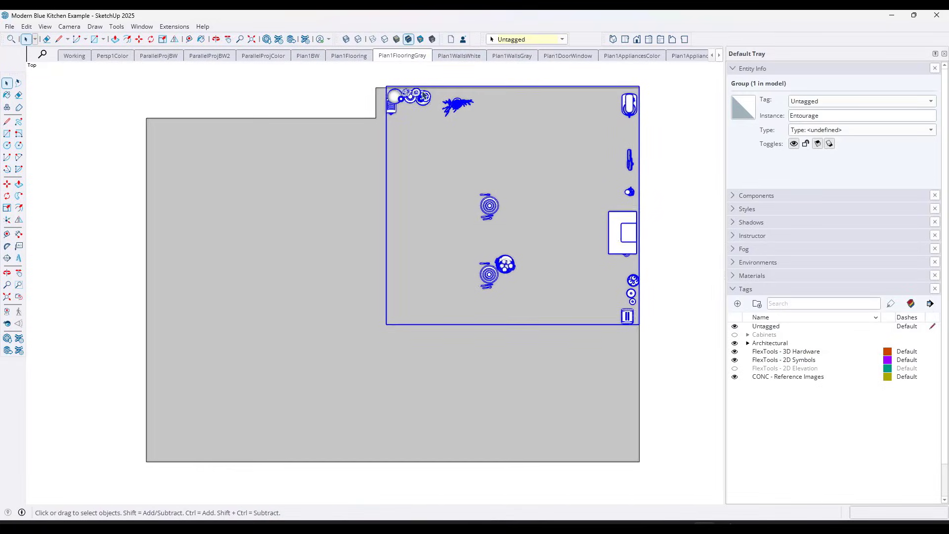
left_click(453, 58)
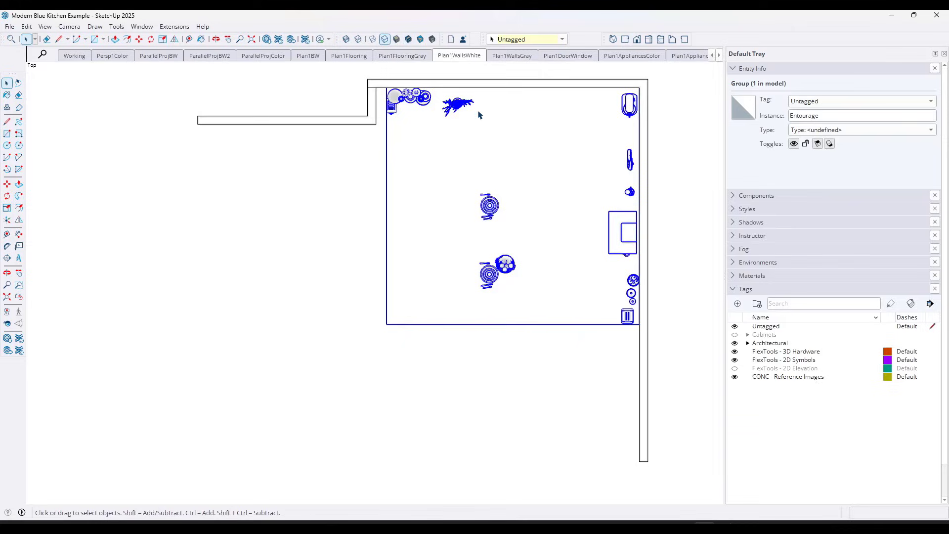
Add an 'A - Specialties' tag in the Architectural folder and make it the active tag
left_click(748, 343)
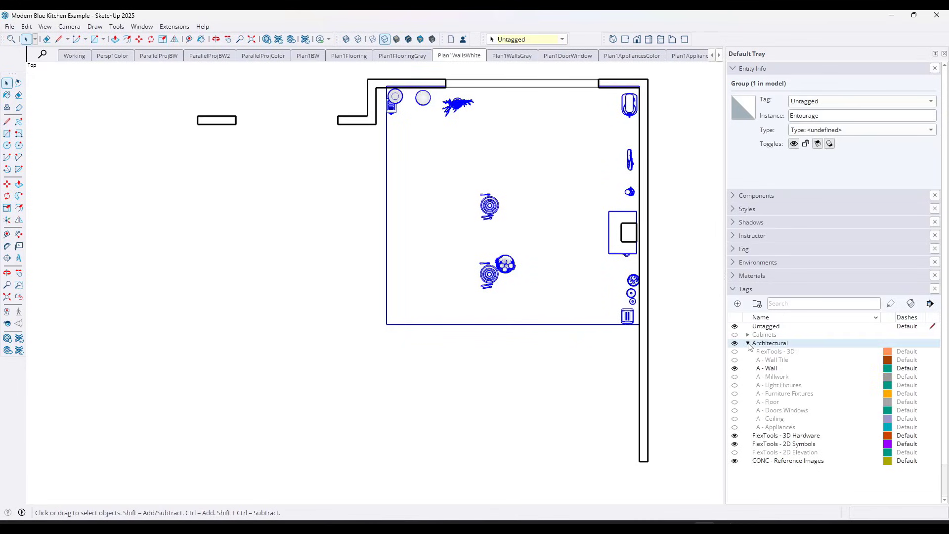
left_click(737, 304)
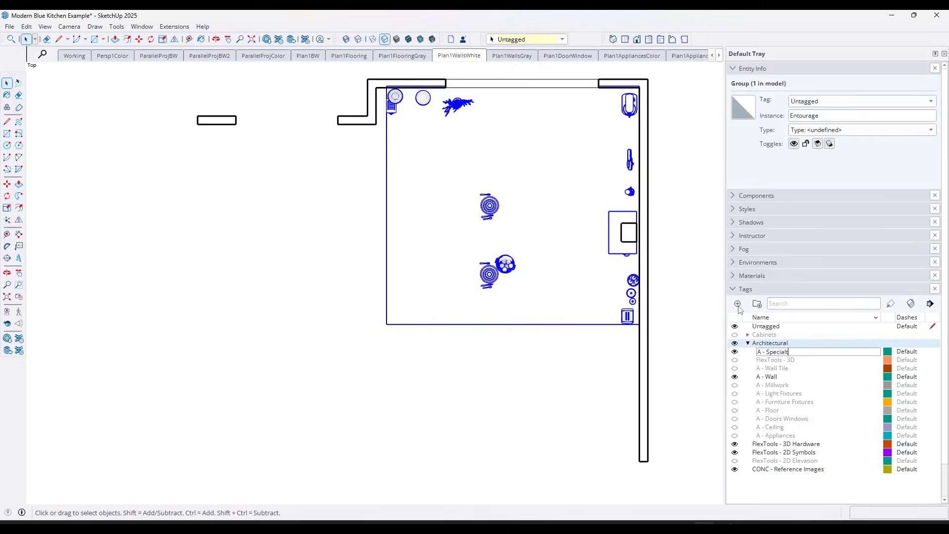
key("Return")
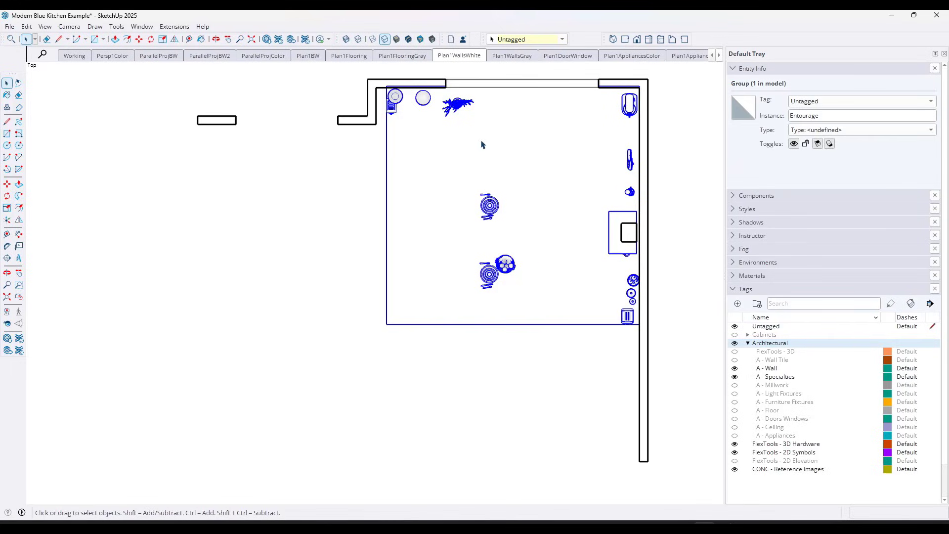
left_click(529, 40)
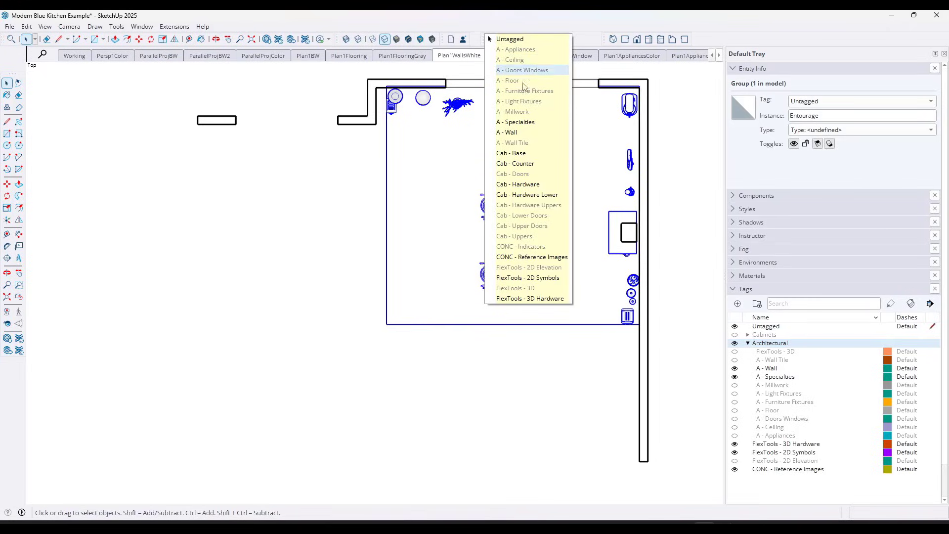
left_click(518, 121)
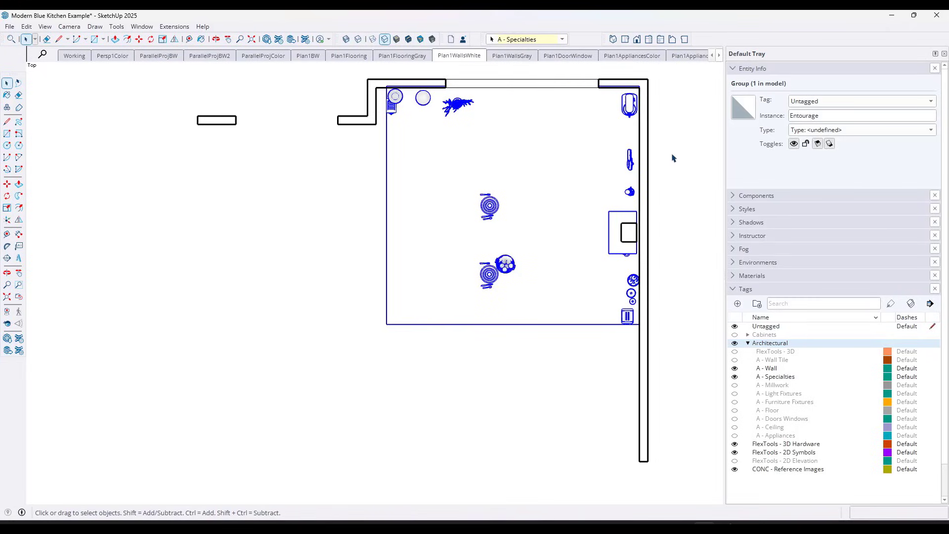
left_click(553, 159)
Review the scenes from Plan1WallsGray through Plan1Entourage, UpperCabinetsBW/Color and BaseCabinetsBW
left_click(490, 57)
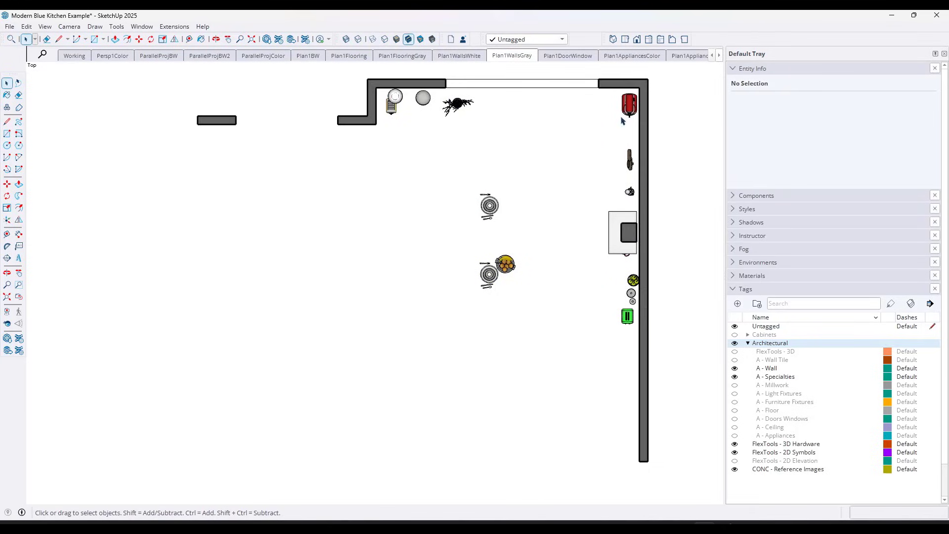
left_click(562, 55)
left_click(616, 59)
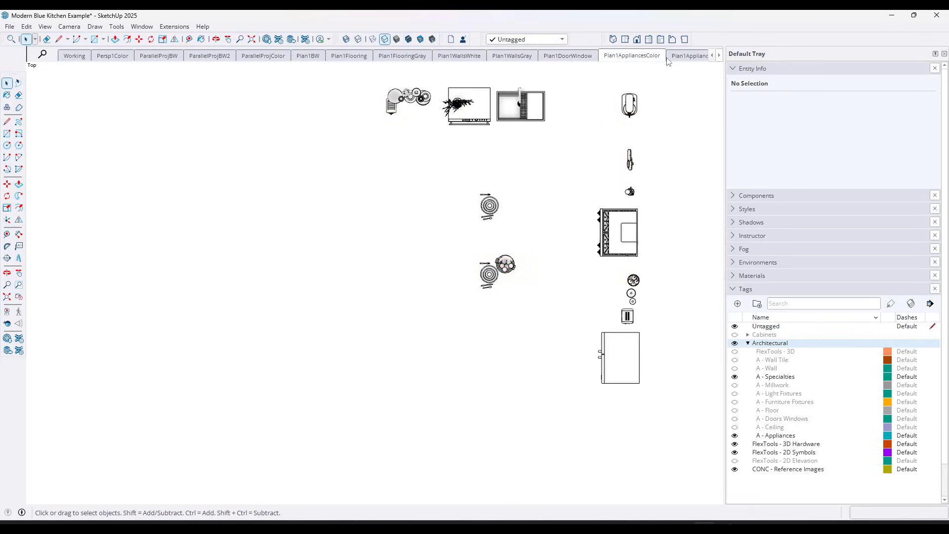
left_click(719, 56)
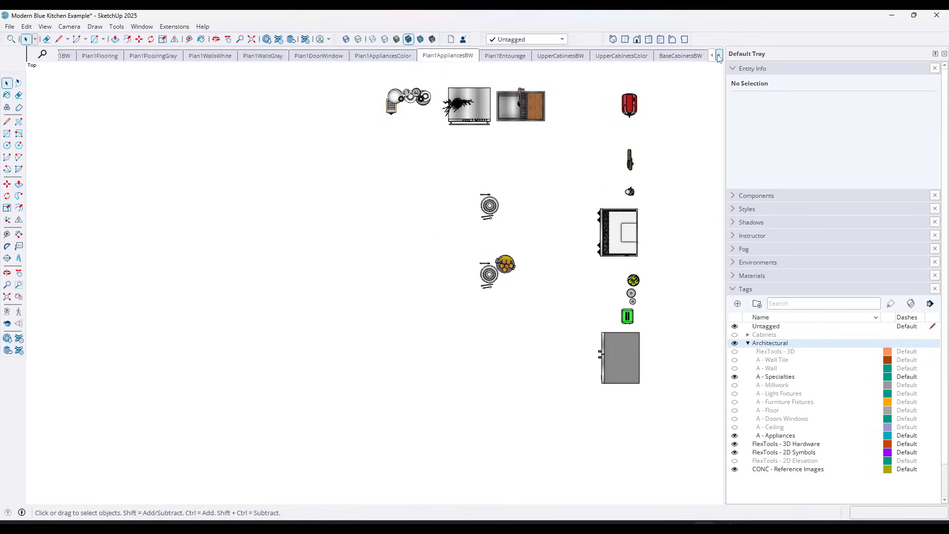
left_click(718, 56)
left_click(718, 56)
left_click(265, 57)
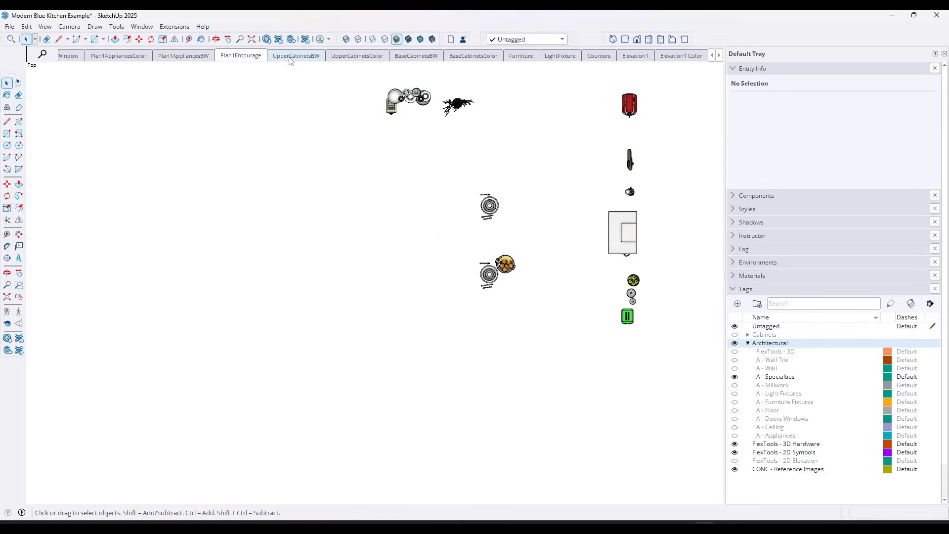
left_click(290, 59)
left_click(355, 57)
left_click(428, 60)
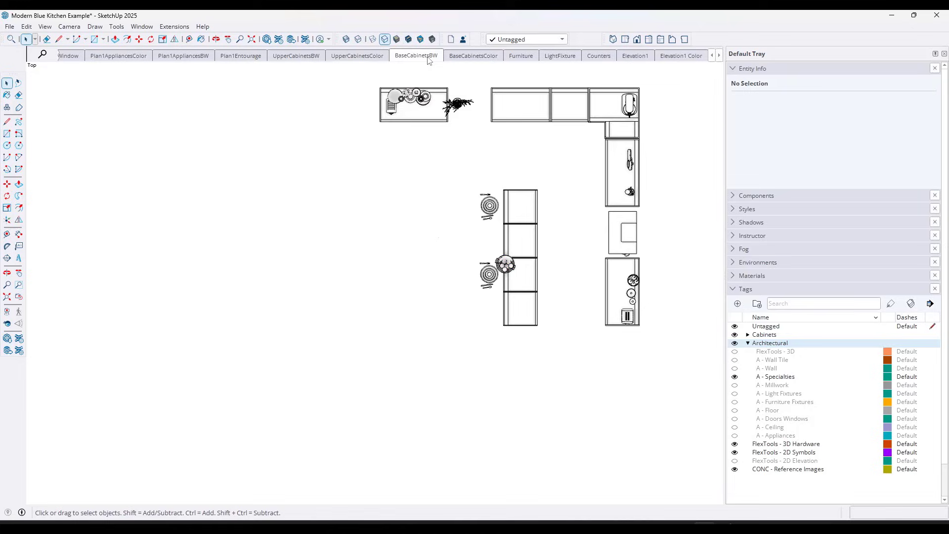
Review BaseCabinetsColor, Furniture, LightFixture, Counters, Elevation1, Elevation2EntourageBW and Elevation2BWWindows scenes
left_click(469, 57)
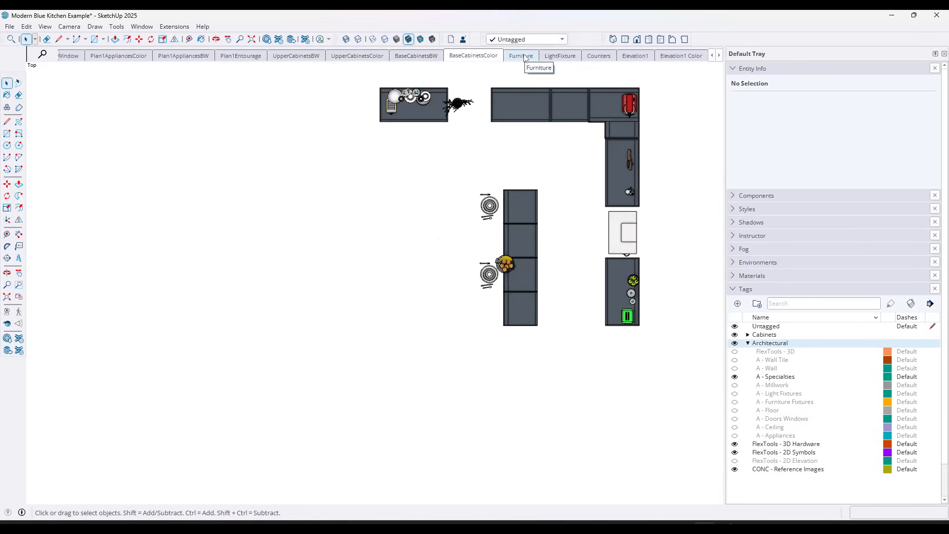
left_click(521, 56)
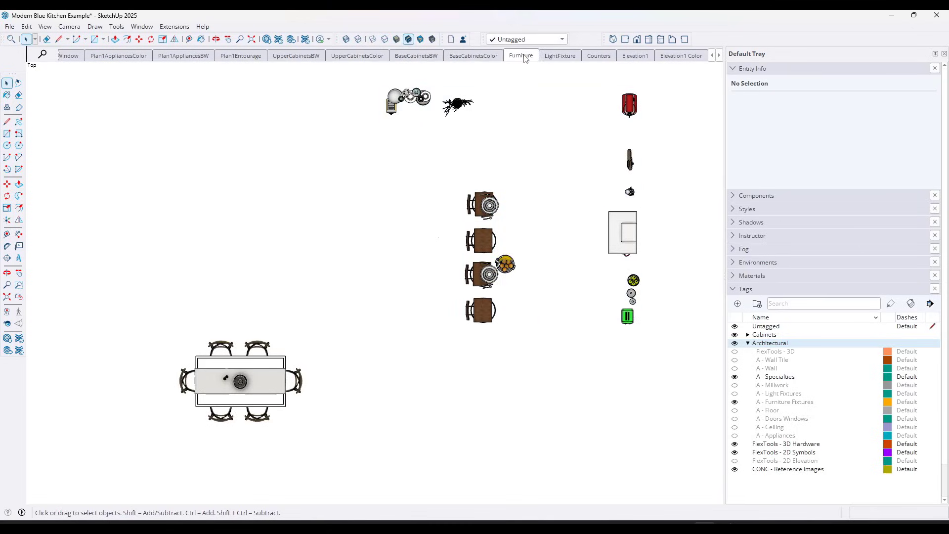
left_click(559, 57)
left_click(591, 58)
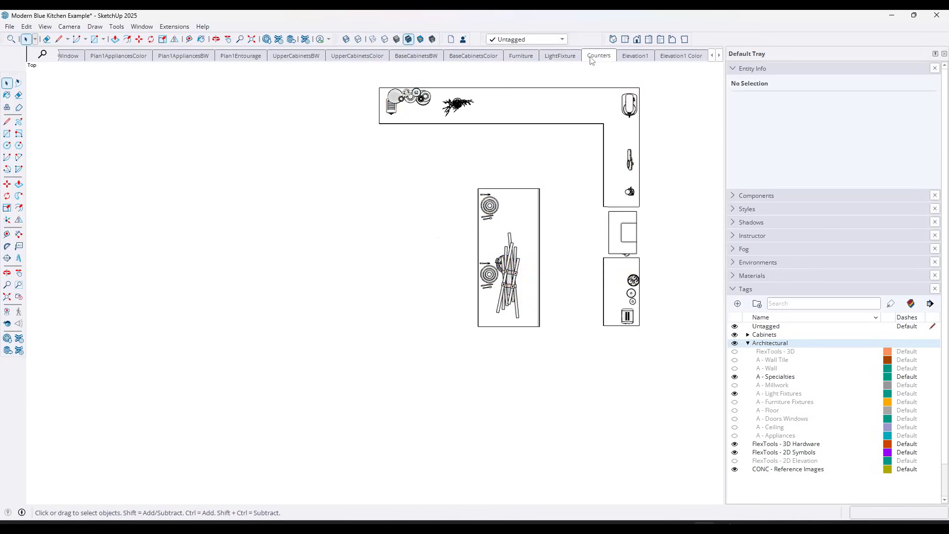
left_click(634, 58)
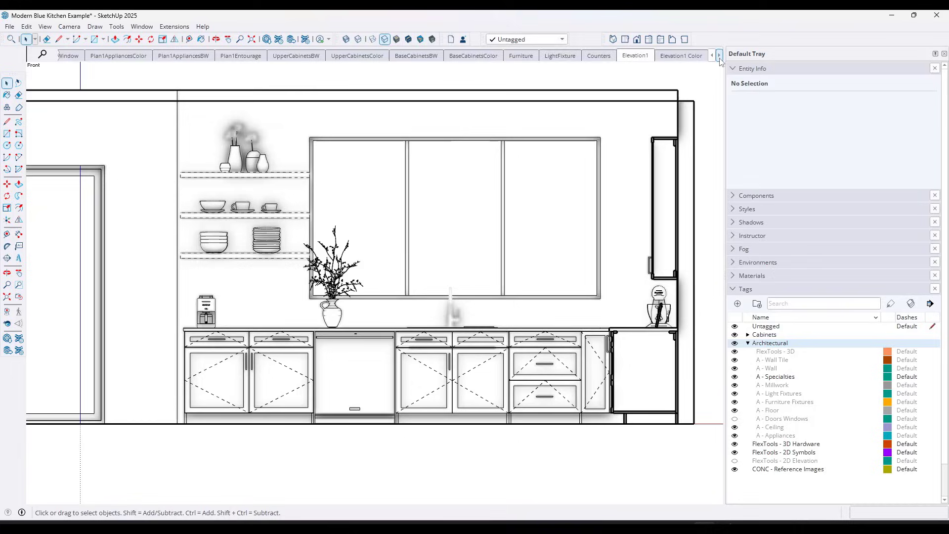
left_click(719, 55)
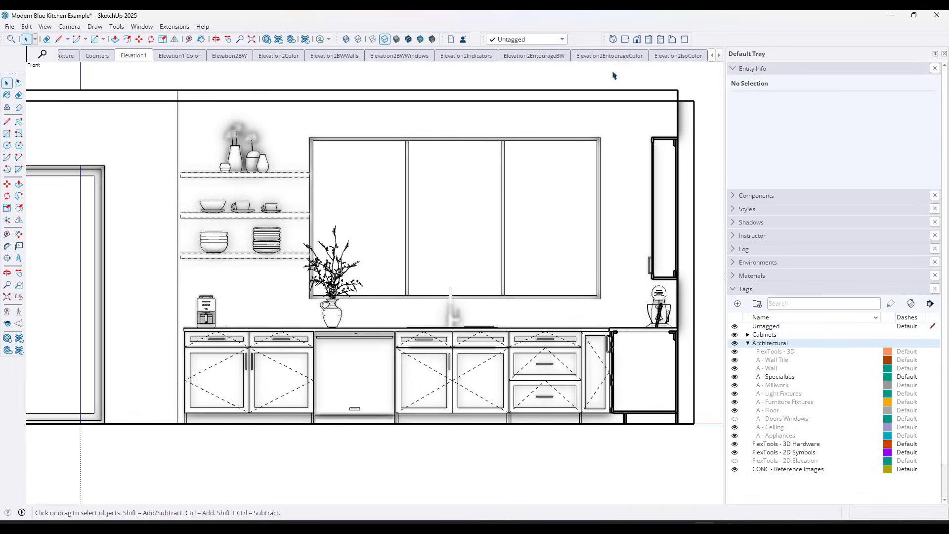
left_click(519, 58)
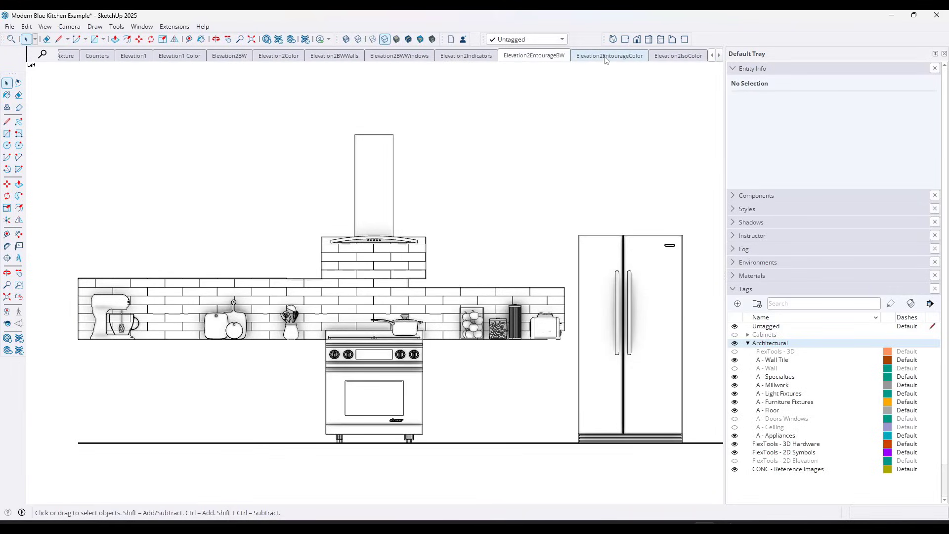
left_click(401, 59)
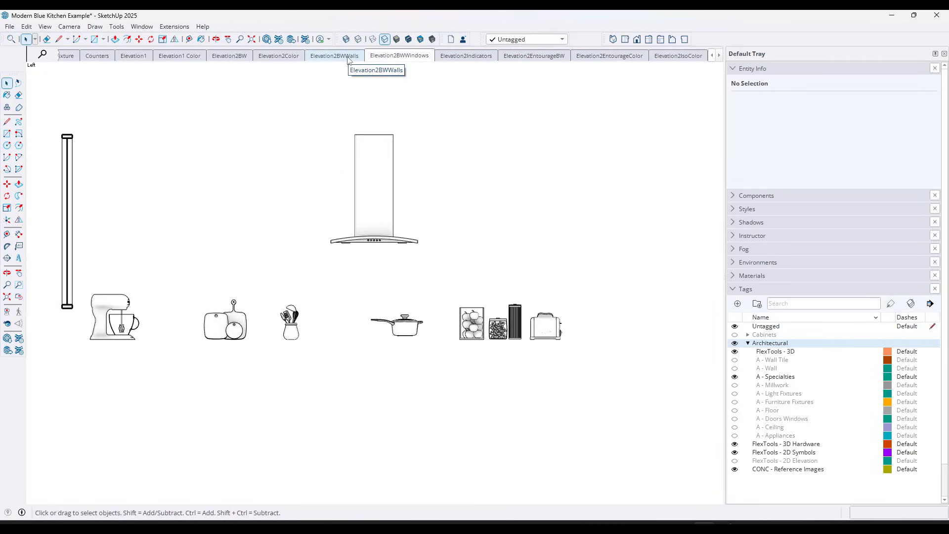
Return to Plan1WallsWhite, then show the Plan1WallsGray and Plan1DoorWindow scenes
scroll(198, 55, "up", 5)
left_click(88, 55)
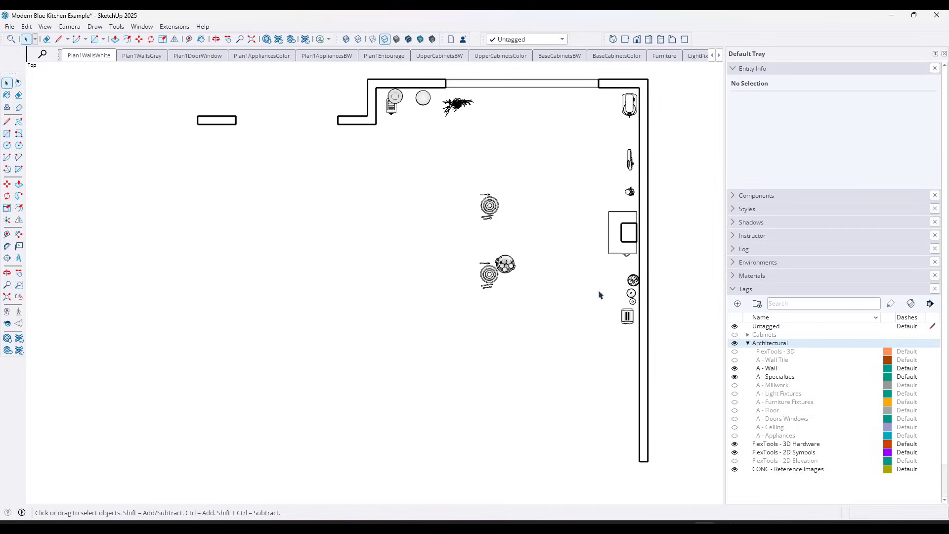
left_click(142, 56)
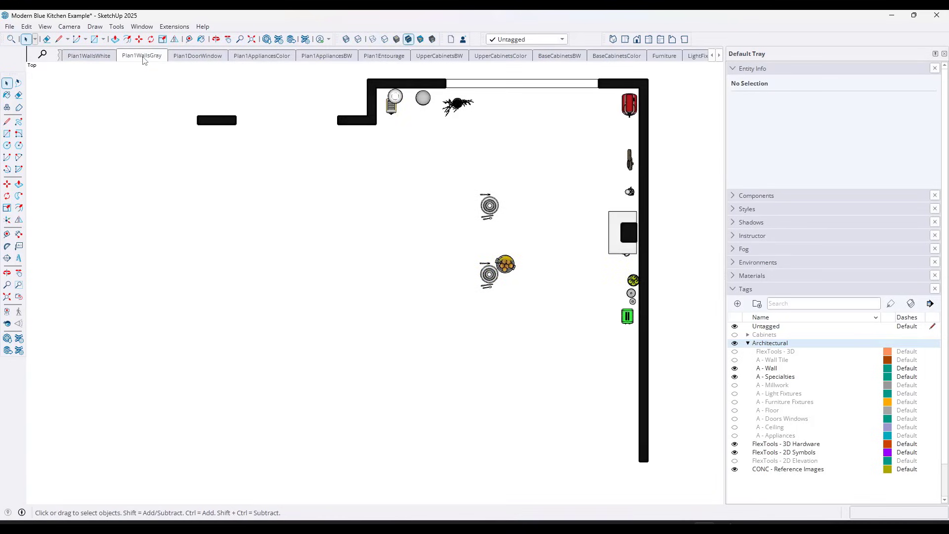
left_click(182, 57)
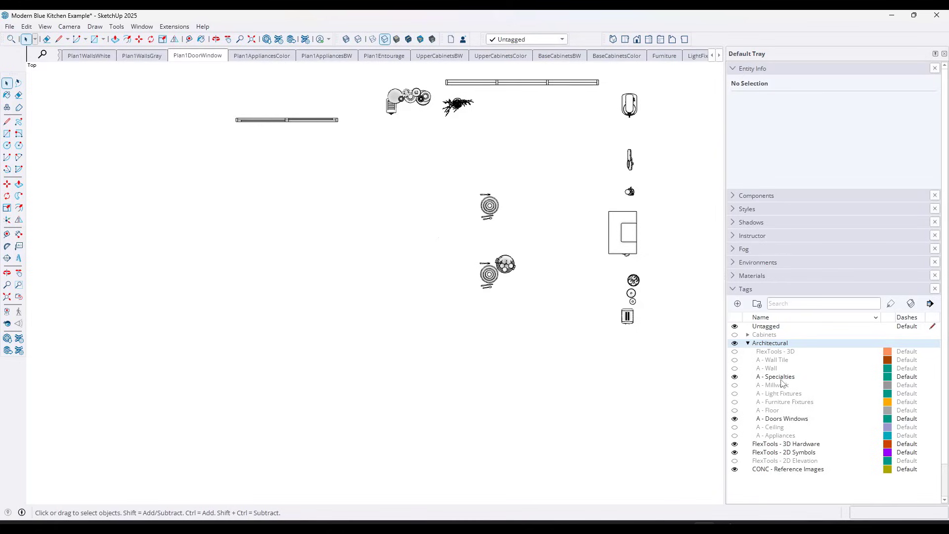
Select the A - Specialties tag row and bring the Scenes list into view
left_click(778, 377)
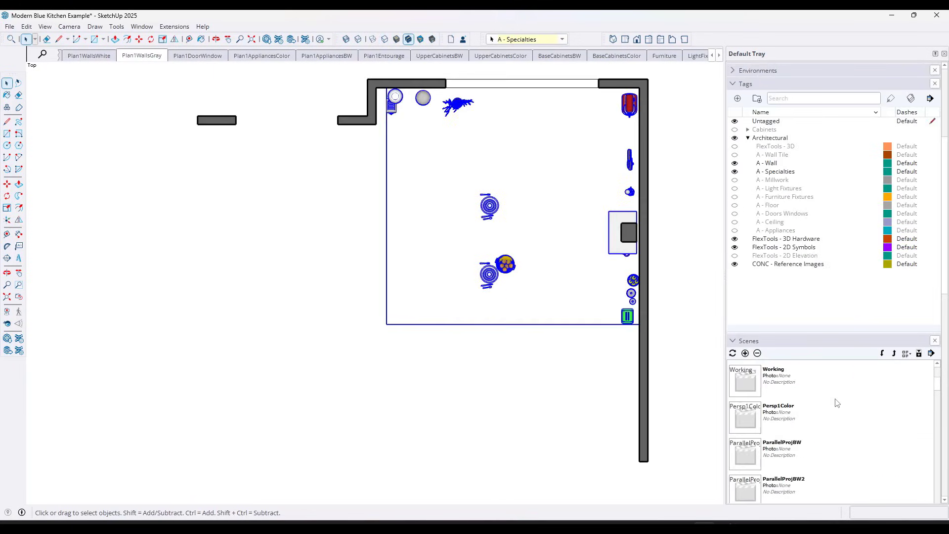
scroll(824, 412, "down", 1)
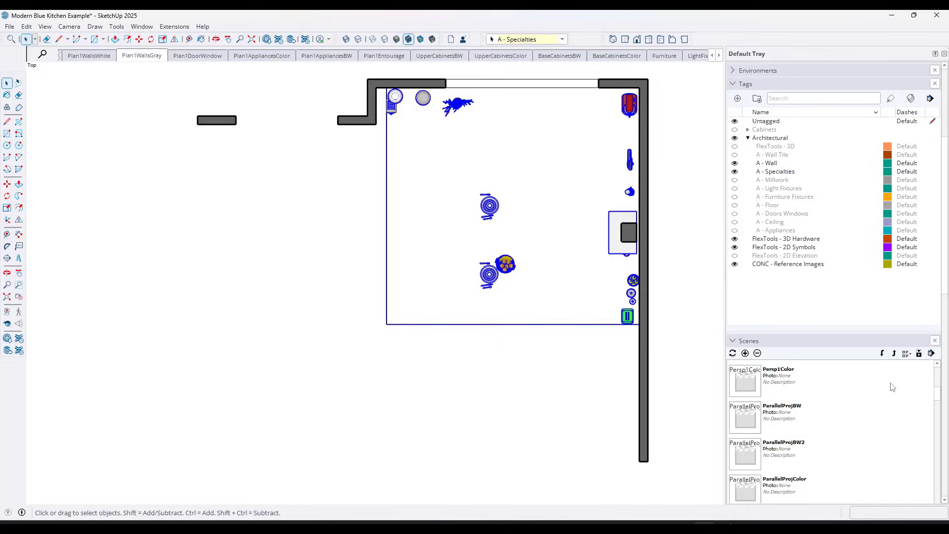
left_click(946, 382)
left_click(946, 382)
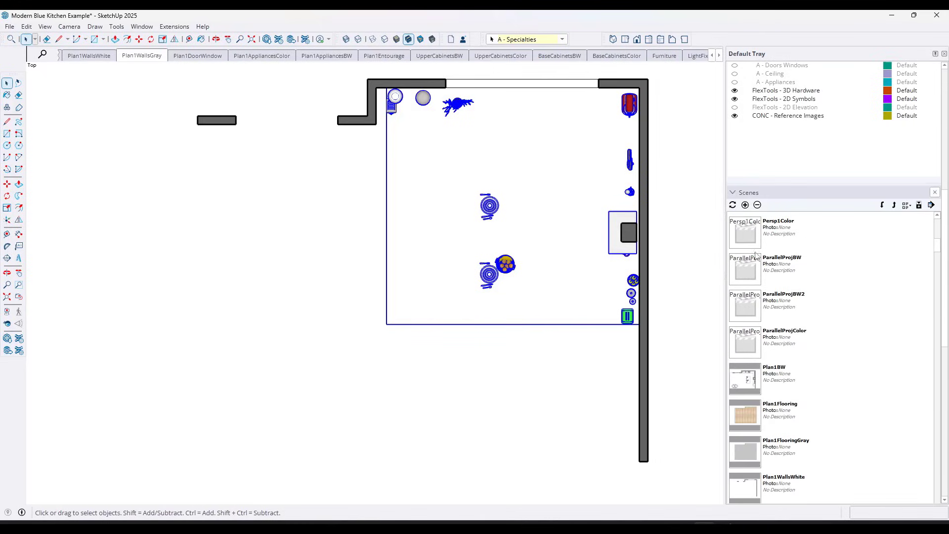
scroll(797, 297, "down", 2)
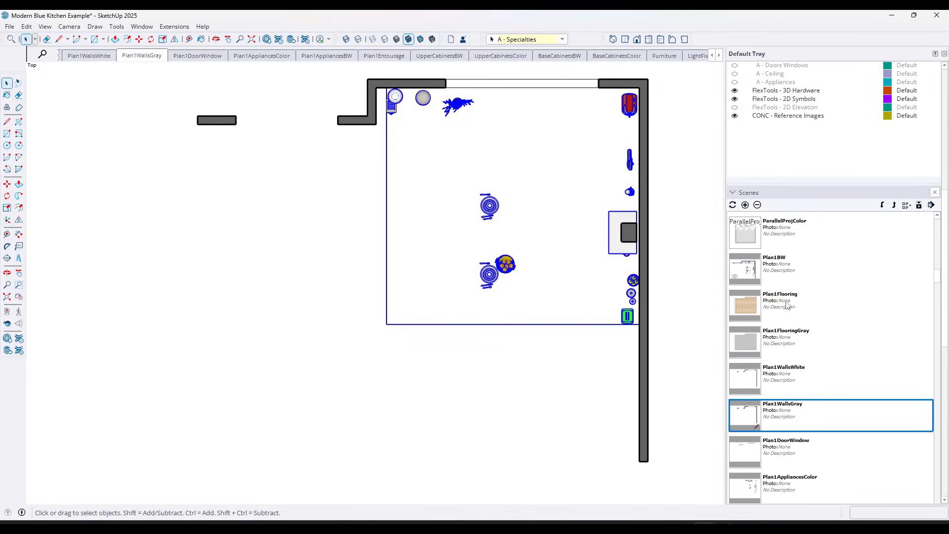
scroll(779, 300, "down", 1)
Multi-select the Plan1Flooring, FlooringGray, WallsWhite, WallsGray, DoorWindow, AppliancesColor and AppliancesBW scenes
left_click(782, 267)
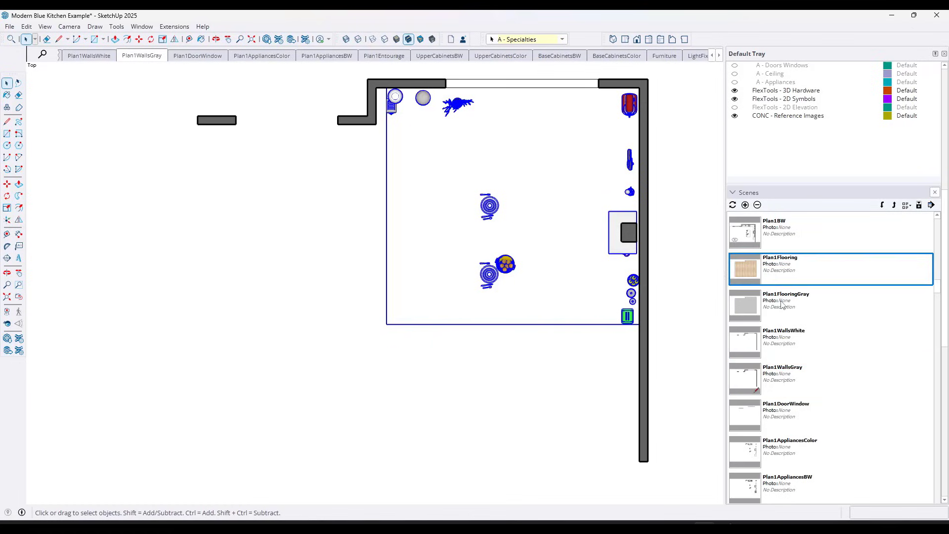
left_click(783, 302, "ctrl")
left_click(784, 328, "ctrl")
left_click(783, 371, "ctrl")
scroll(784, 371, "down", 1)
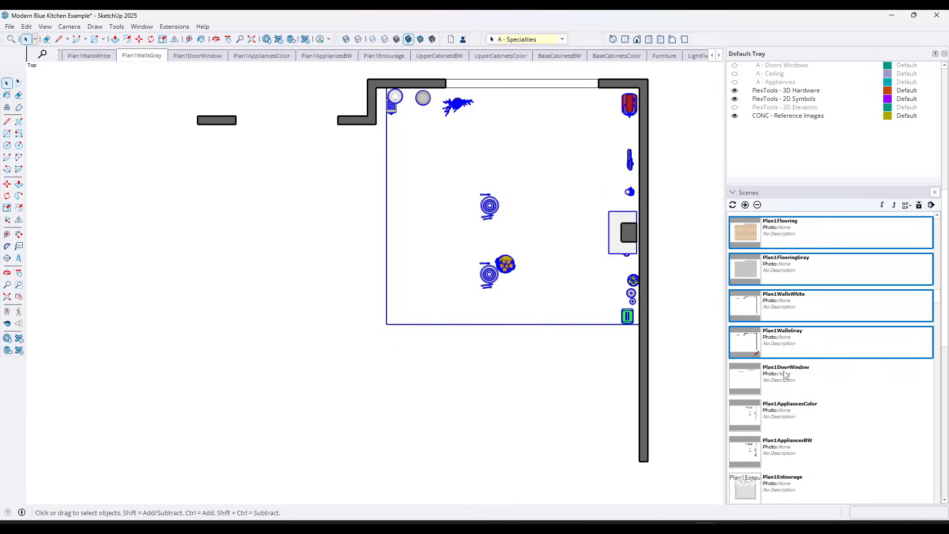
left_click(782, 374, "ctrl")
left_click(788, 409, "ctrl")
scroll(789, 390, "down", 3)
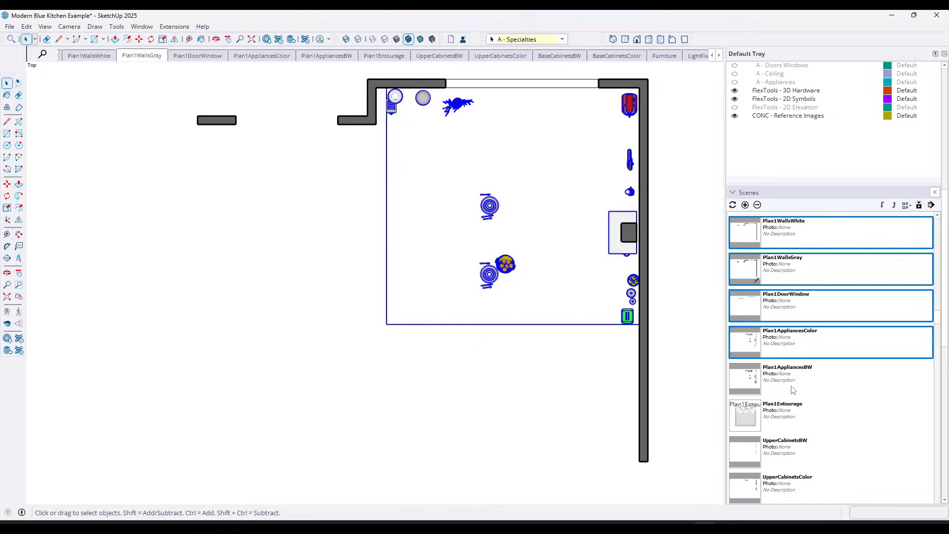
left_click(791, 353, "ctrl")
scroll(824, 339, "down", 2)
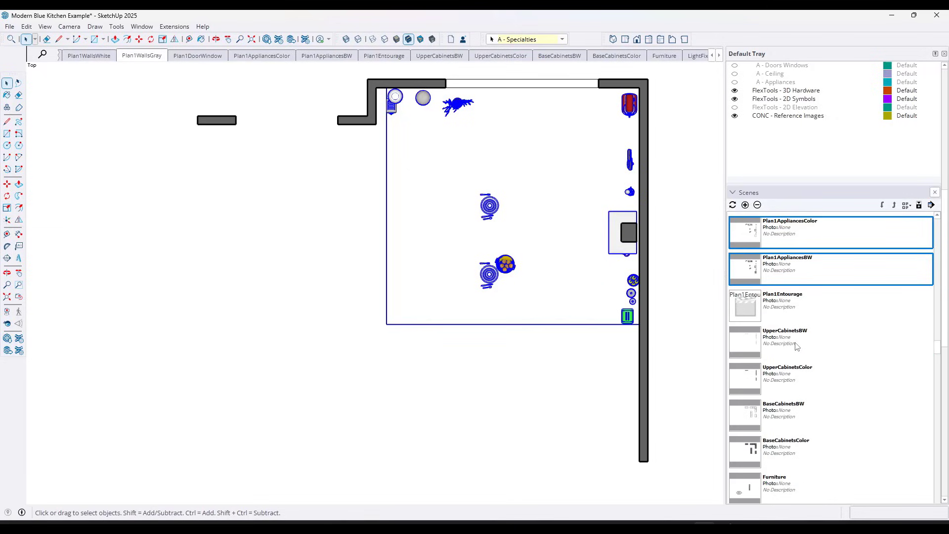
scroll(837, 420, "down", 15)
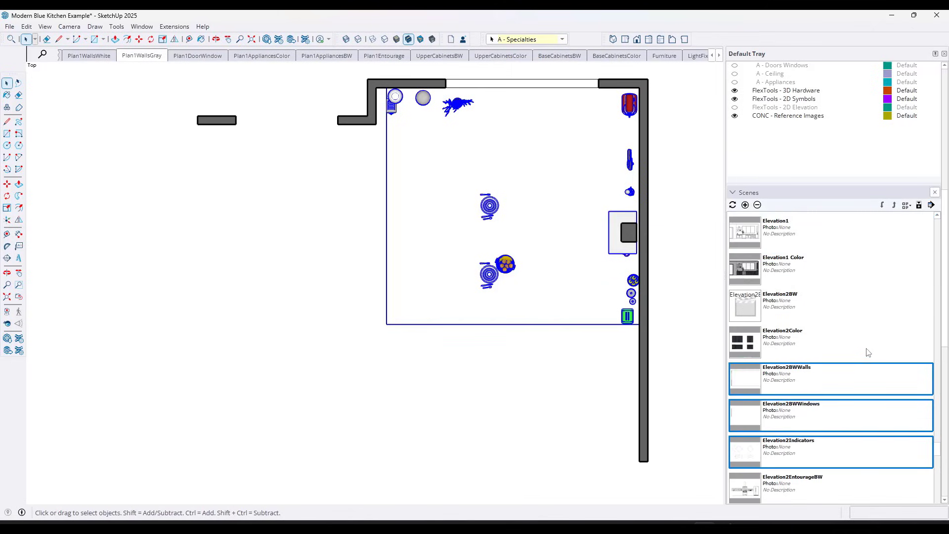
scroll(943, 381, "up", 7)
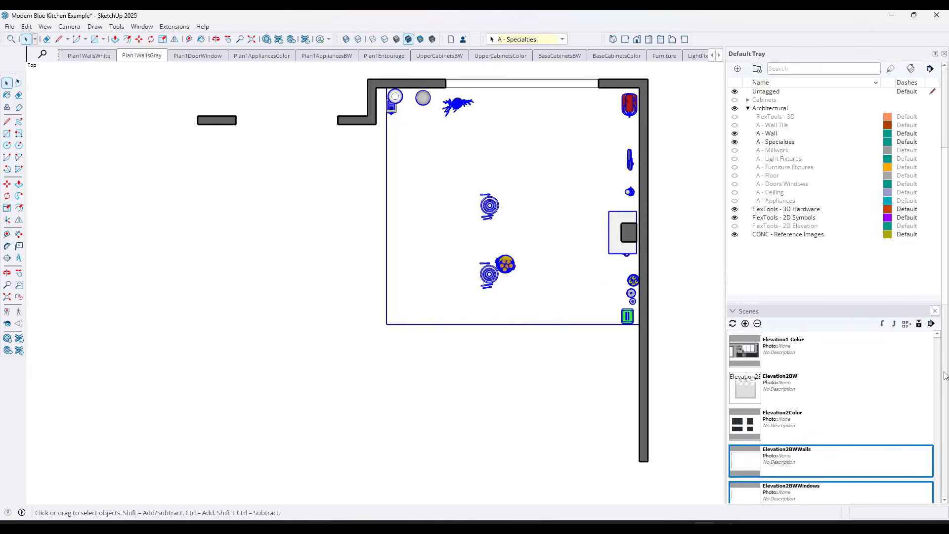
Hide the A - Specialties tag and apply the tag visibility to the selected scenes
left_click(735, 231)
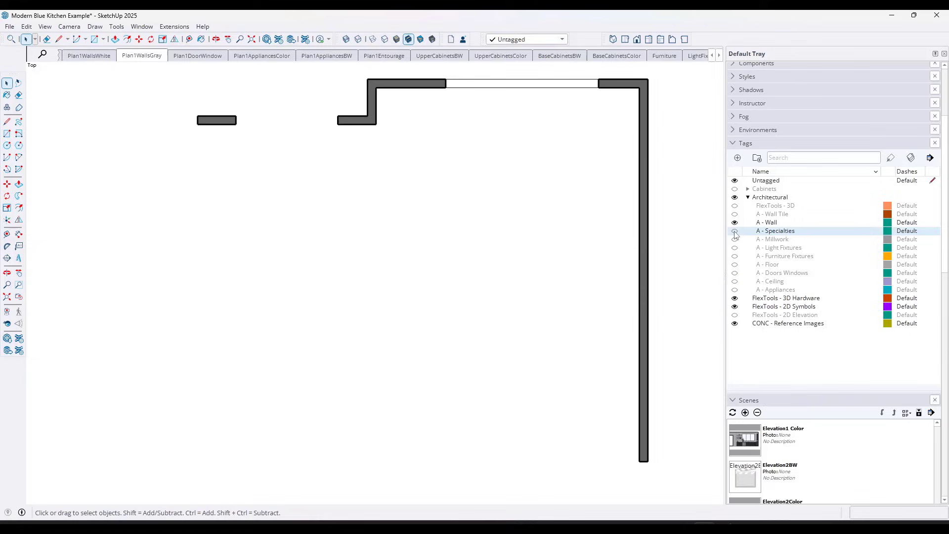
right_click(774, 231)
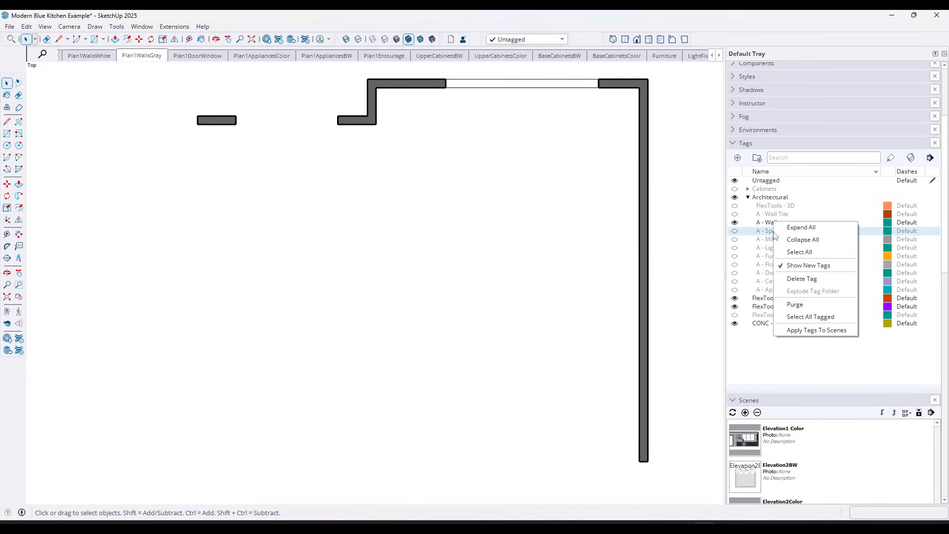
left_click(816, 329)
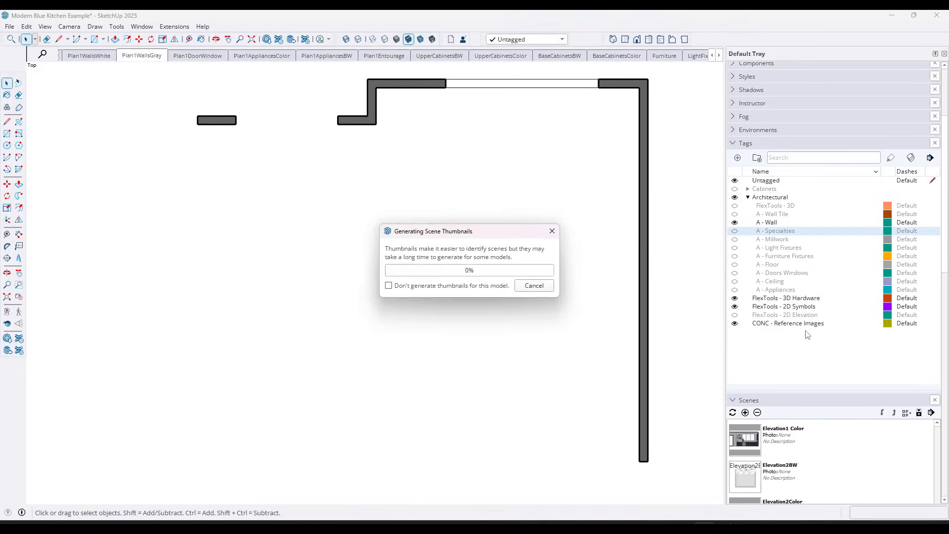
Verify Plan1DoorWindow, Plan1AppliancesColor, Plan1AppliancesBW, Plan1Entourage, UpperCabinetsBW and UpperCabinetsColor scenes
left_click(203, 57)
left_click(246, 57)
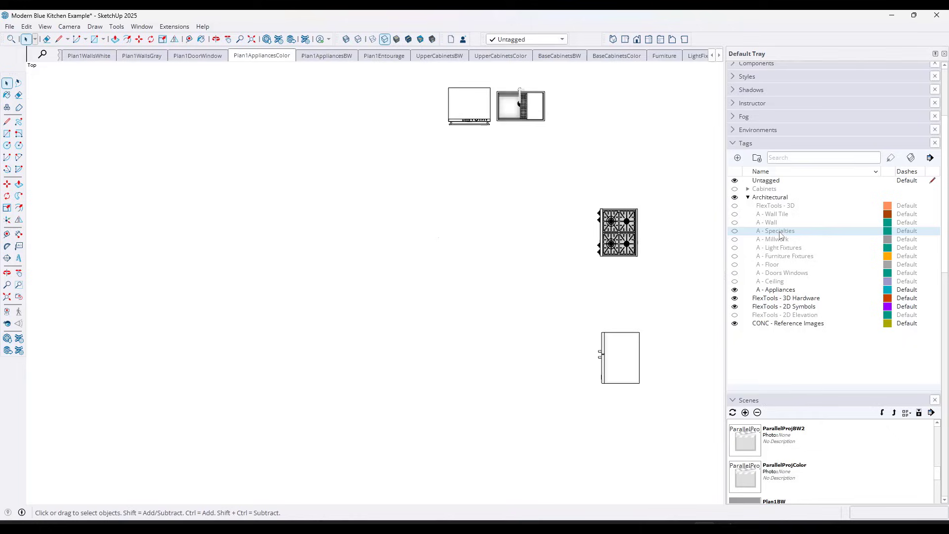
left_click(328, 55)
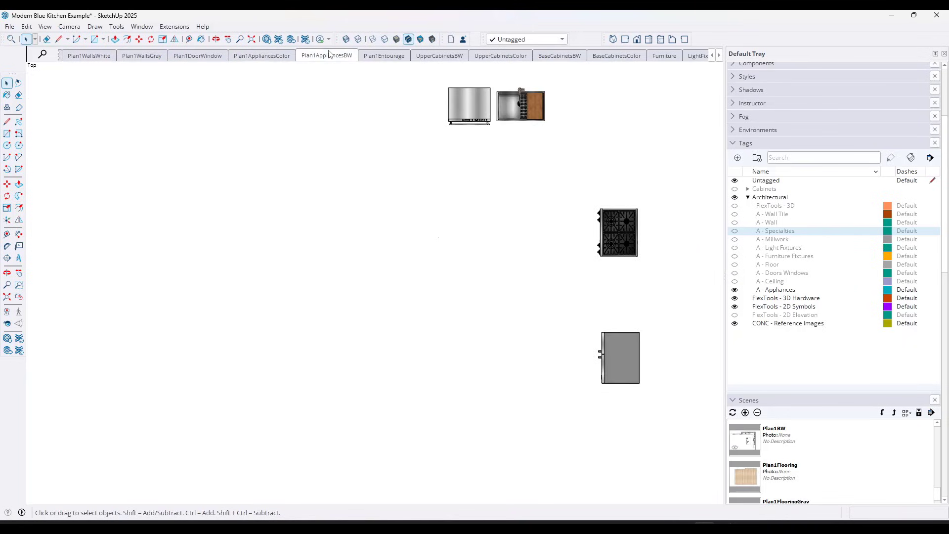
left_click(384, 56)
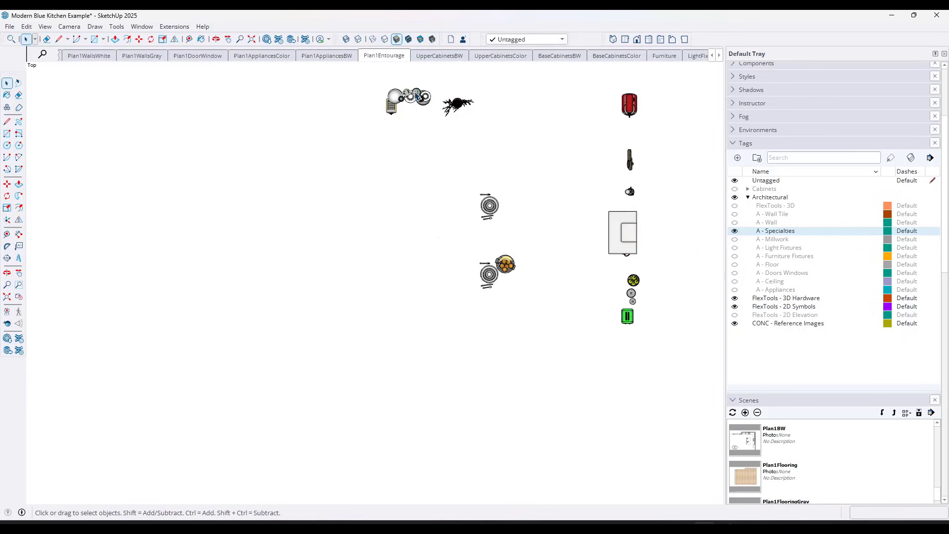
left_click(426, 55)
left_click(505, 58)
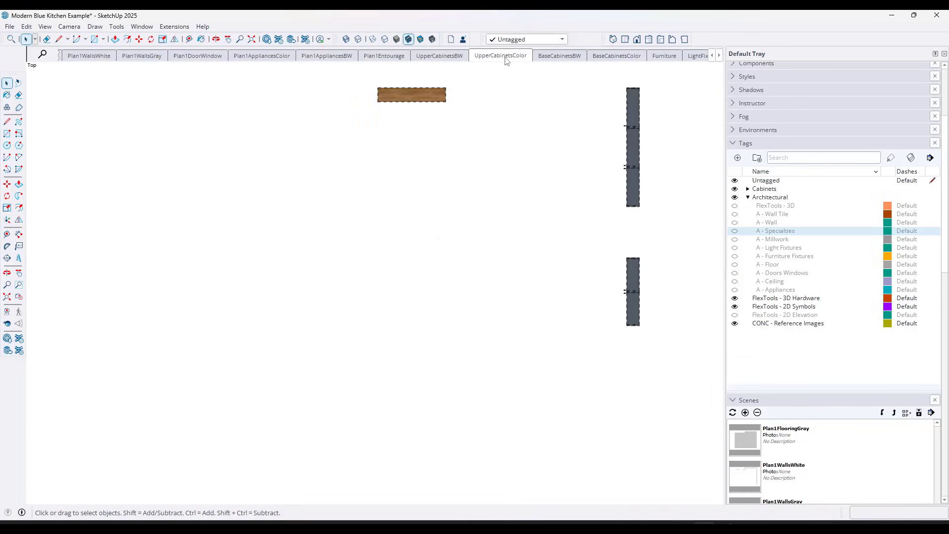